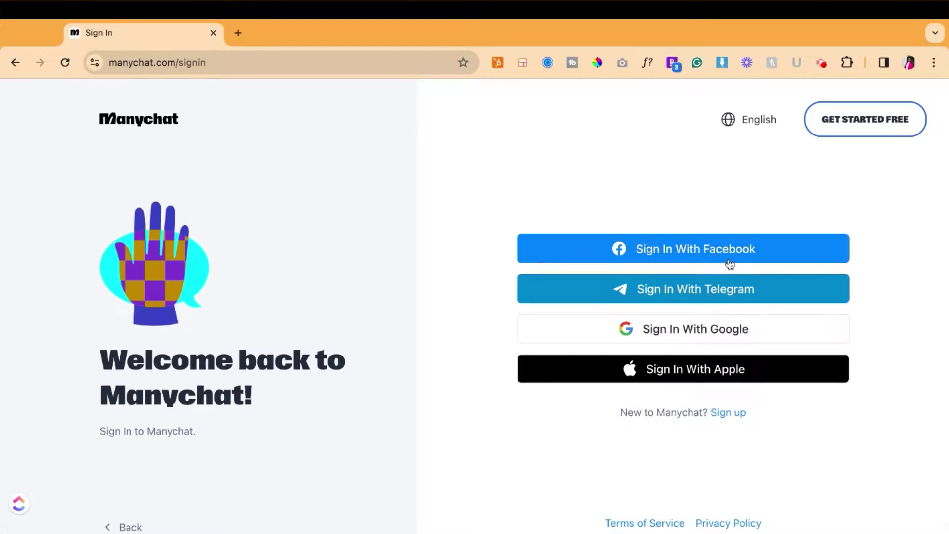
# Step: Start a new account connection and select Instagram on the Select Channel page
pyautogui.click(751, 248)
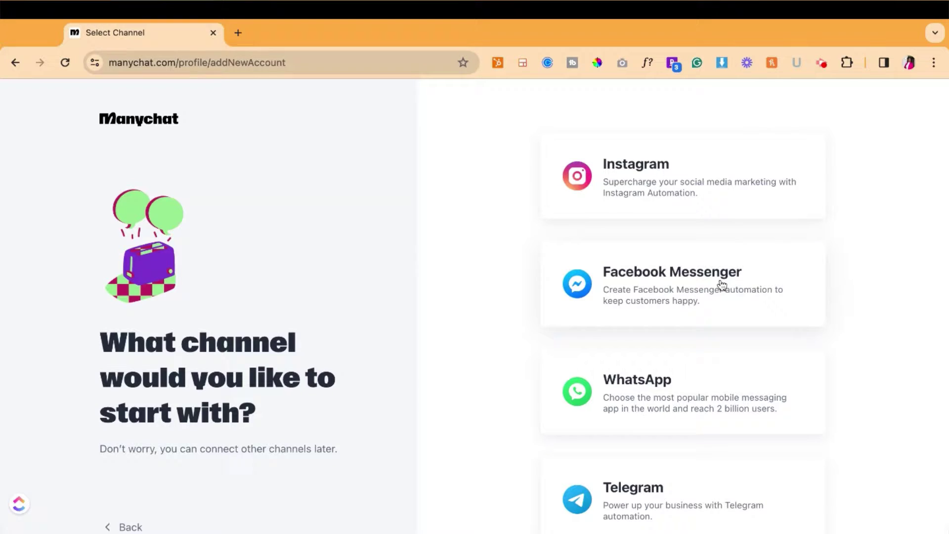
pyautogui.scroll(-1, 697, 504)
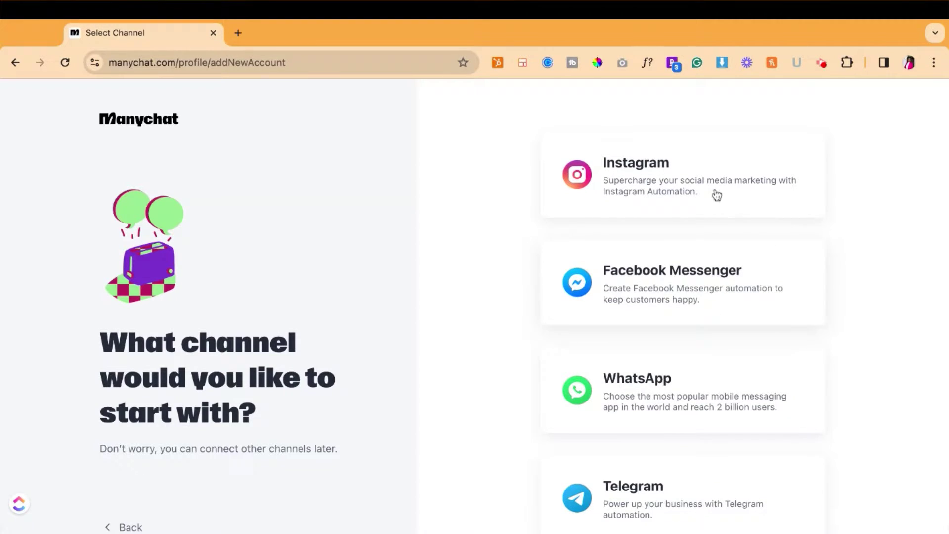
pyautogui.click(670, 172)
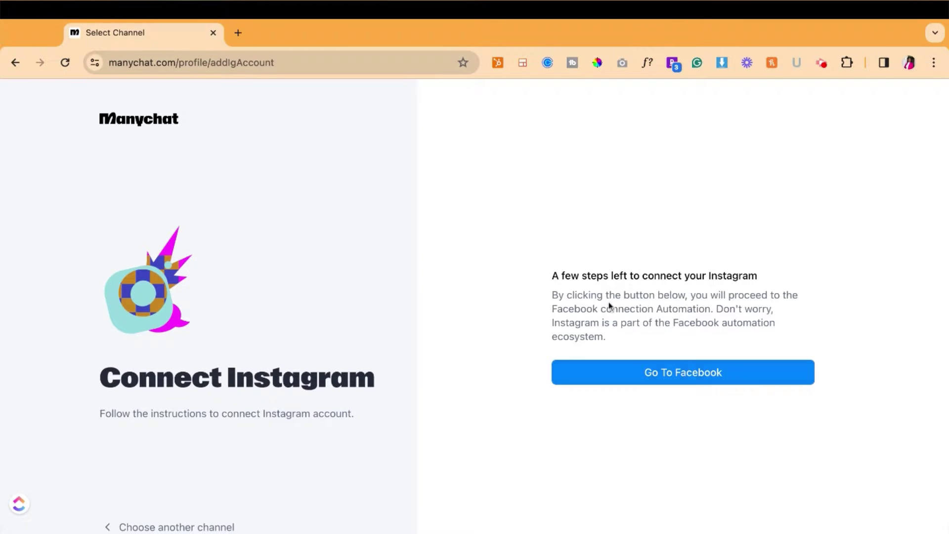
# Step: Authorize through Facebook and connect the found Instagram business account
pyautogui.click(698, 380)
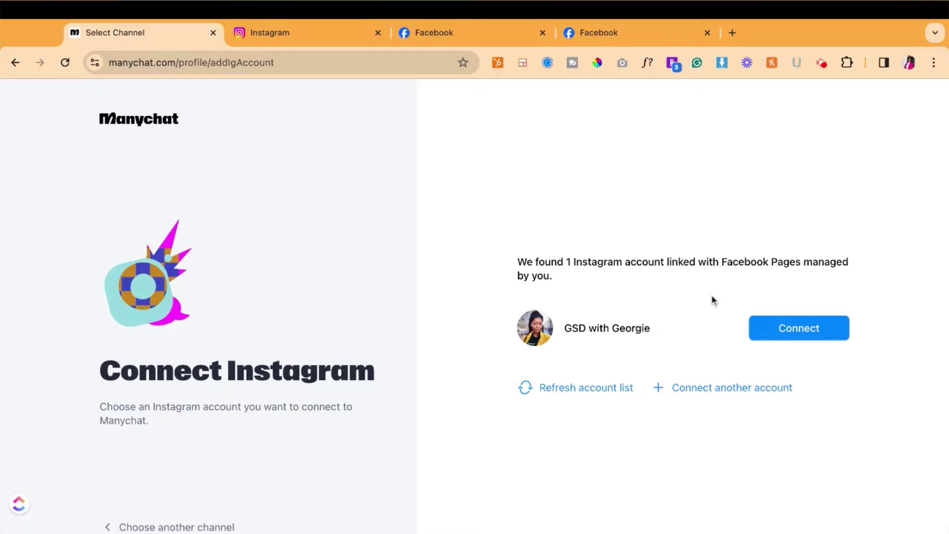
pyautogui.click(810, 333)
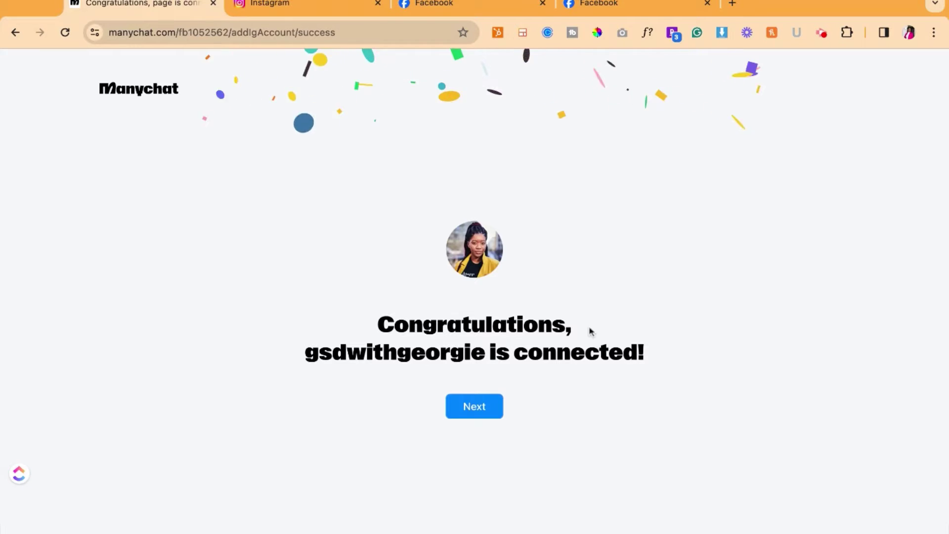
# Step: Continue past the connection success screen on the free plan without a trial
pyautogui.click(481, 417)
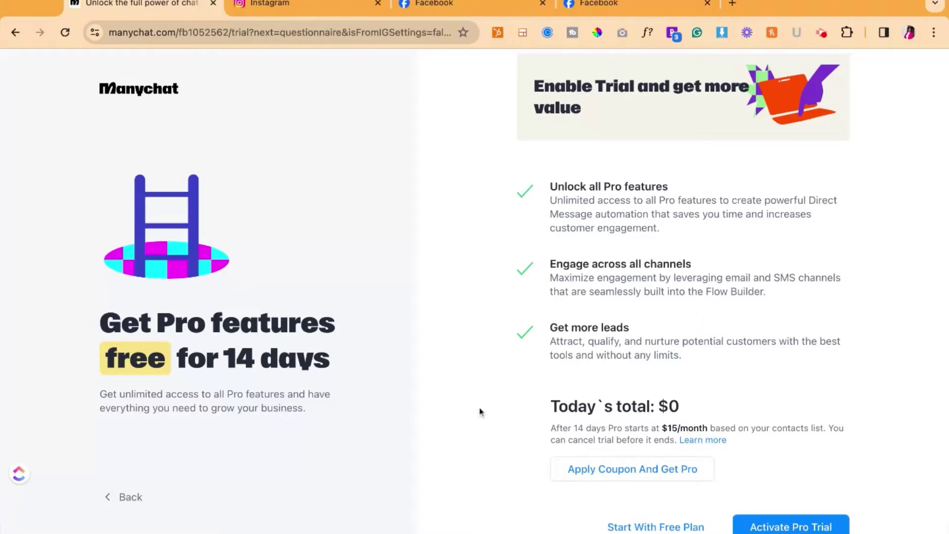
pyautogui.scroll(-1, 662, 260)
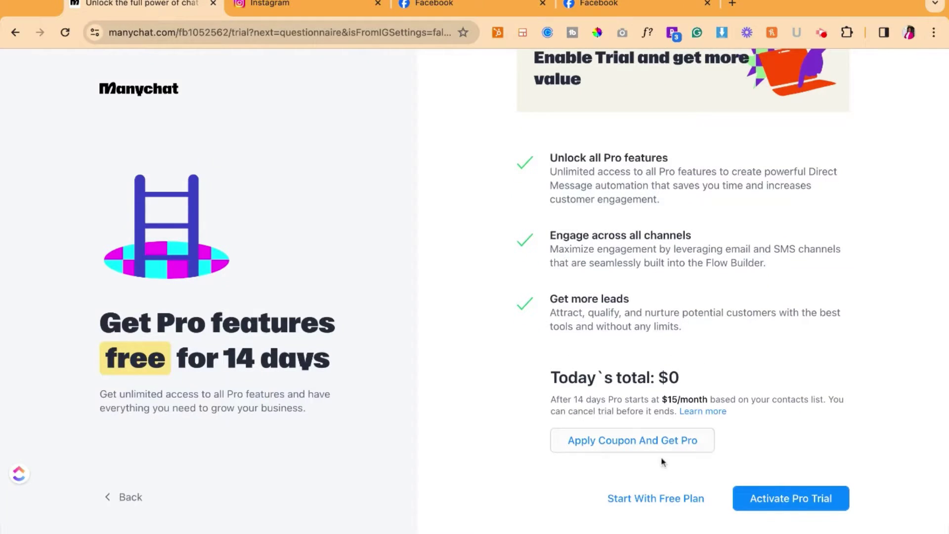
pyautogui.click(672, 502)
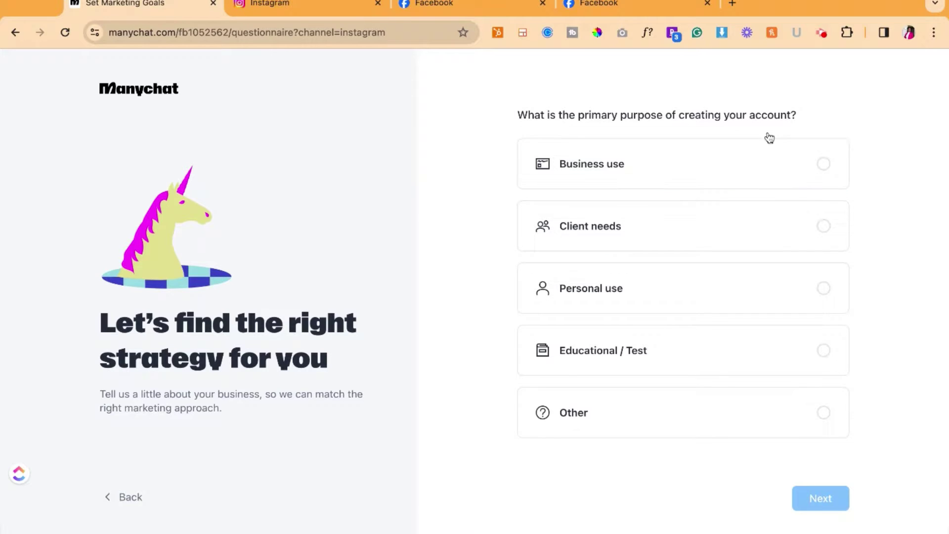
# Step: Answer business use, ongoing activities, and creator as the company description
pyautogui.click(769, 150)
pyautogui.click(831, 499)
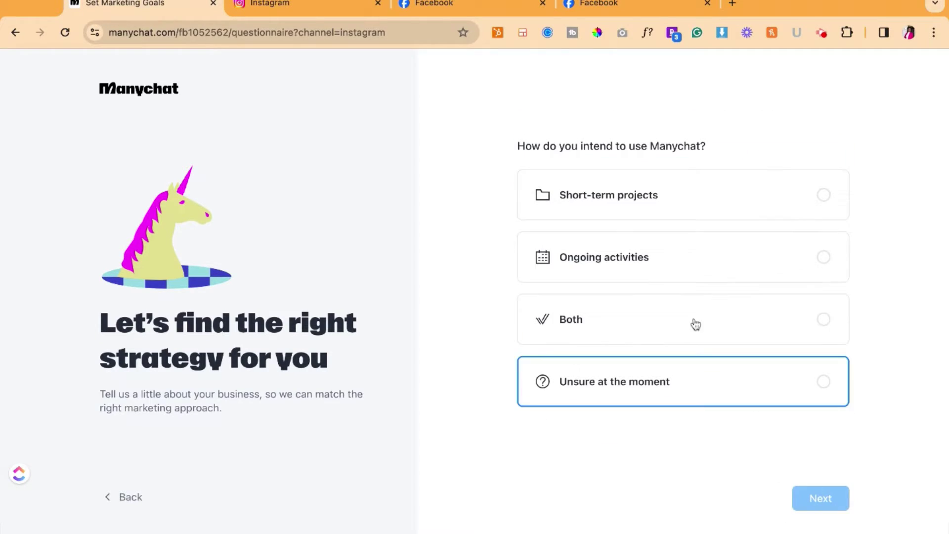
pyautogui.click(746, 255)
pyautogui.click(807, 497)
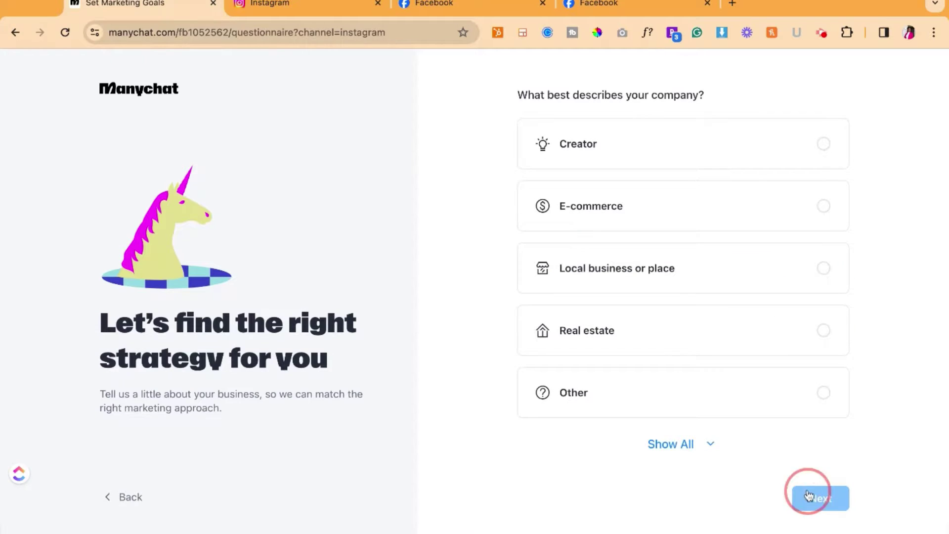
pyautogui.click(742, 163)
pyautogui.click(830, 500)
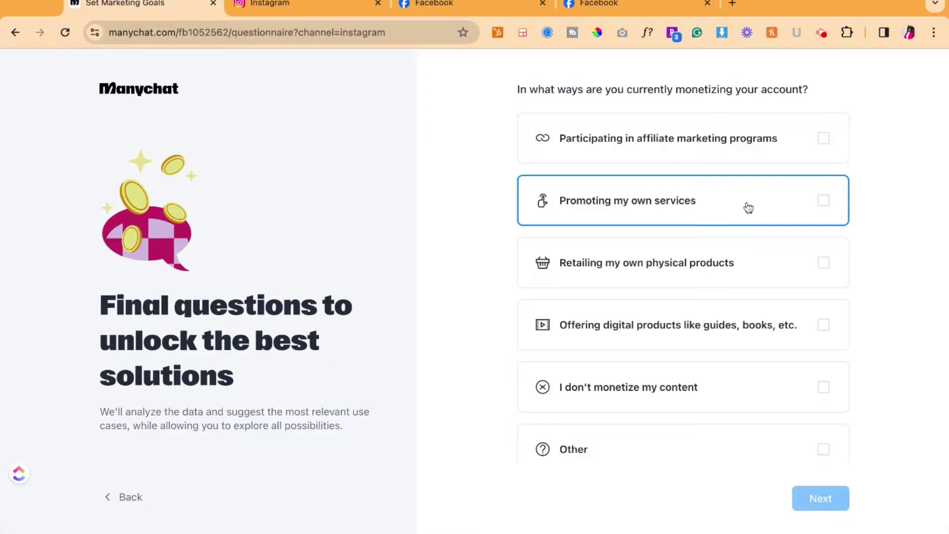
# Step: Pick own services and affiliate marketing, plus ConvertKit, Google Sheets and Canva tools
pyautogui.click(747, 202)
pyautogui.click(746, 156)
pyautogui.click(827, 489)
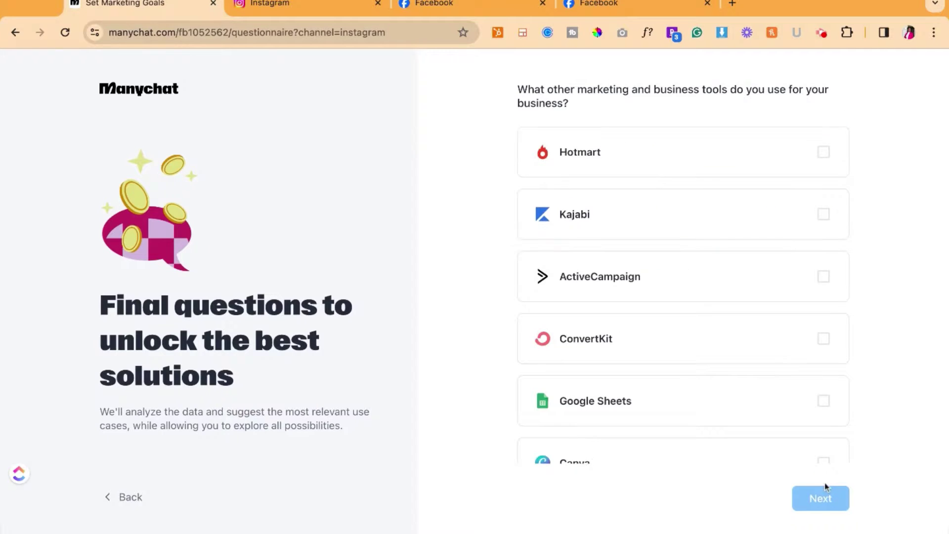
pyautogui.scroll(-3, 791, 277)
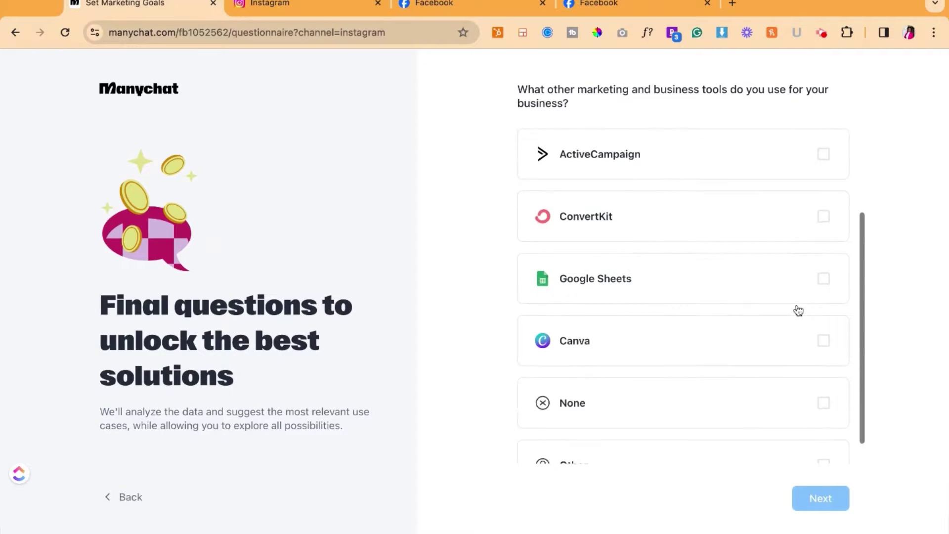
pyautogui.click(787, 217)
pyautogui.click(787, 253)
pyautogui.click(790, 341)
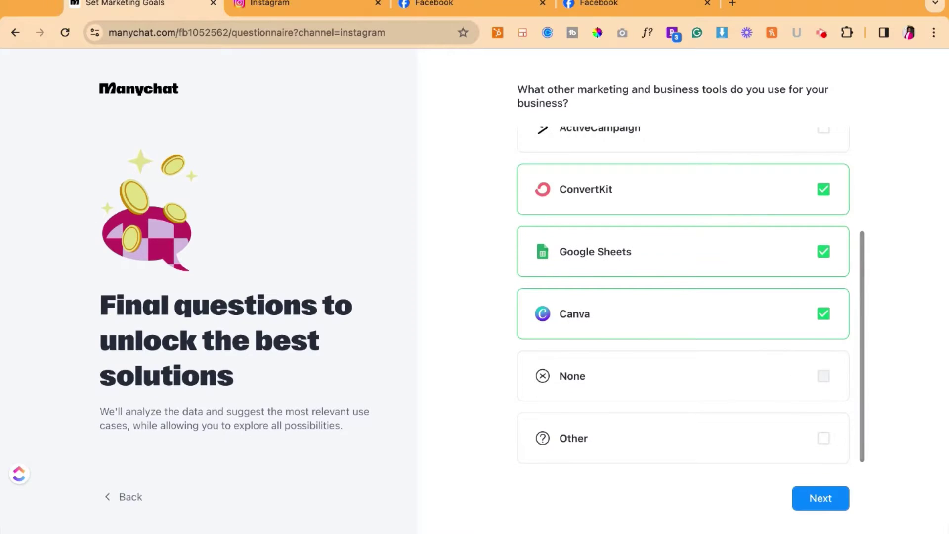
pyautogui.click(820, 499)
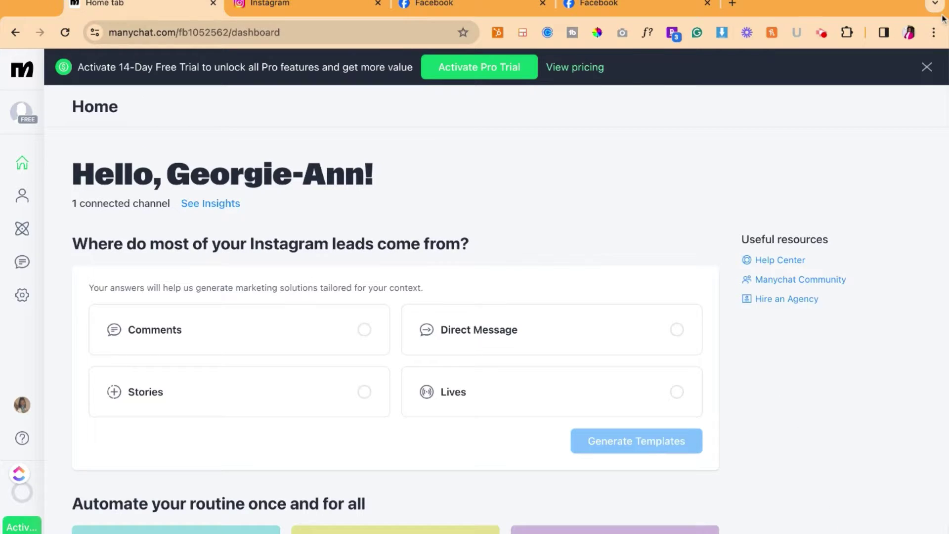
# Step: Close the Pro-trial banner, choose Comments as the leads source, and generate templates
pyautogui.click(926, 67)
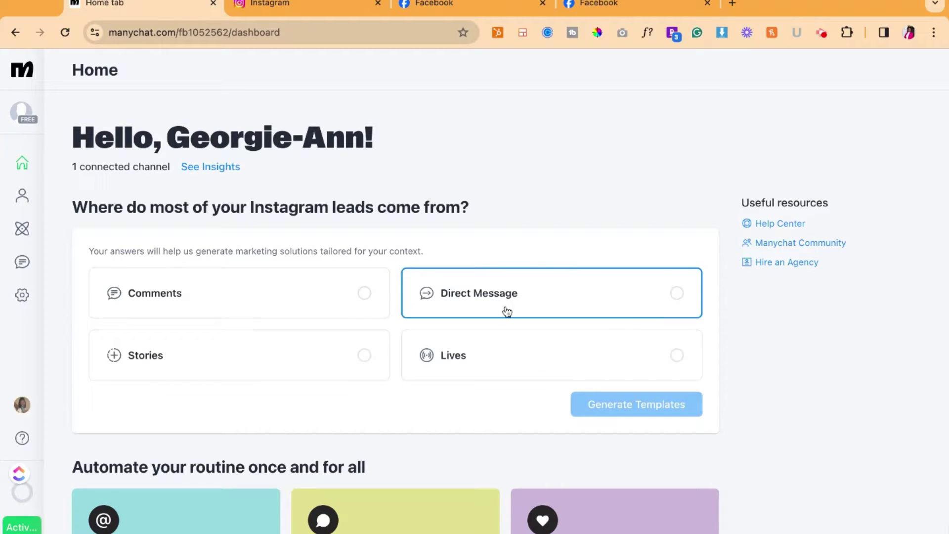
pyautogui.click(324, 295)
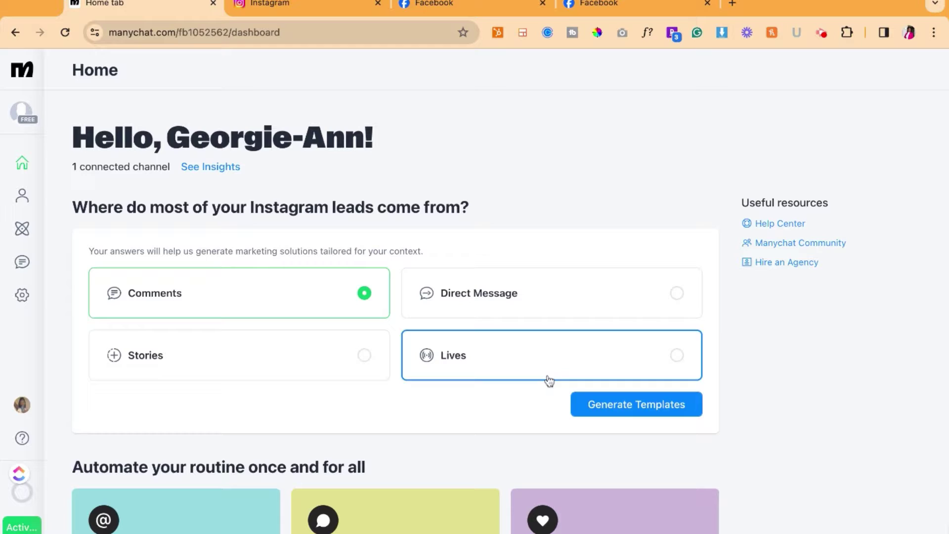
pyautogui.click(643, 407)
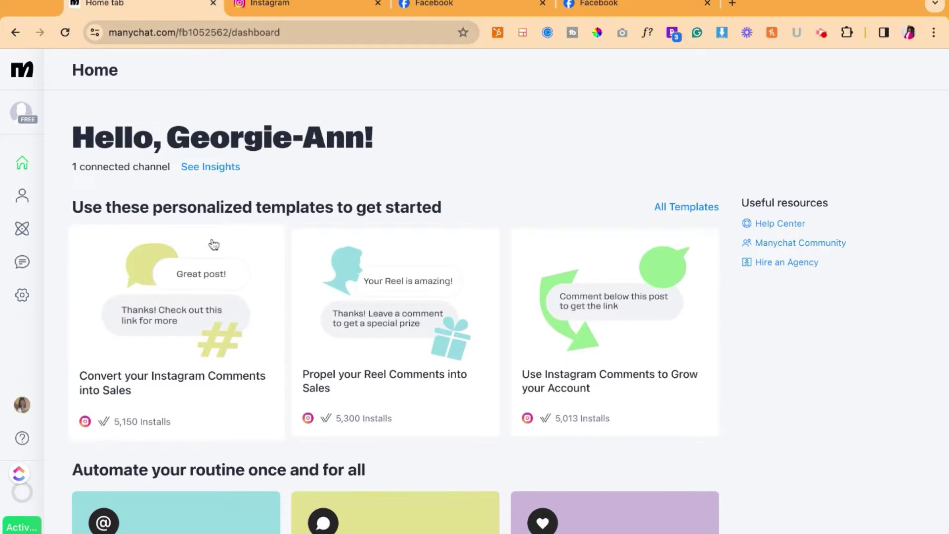
# Step: Open the 'Propel your Reel Comments into Sales' template card in the automation editor
pyautogui.click(424, 302)
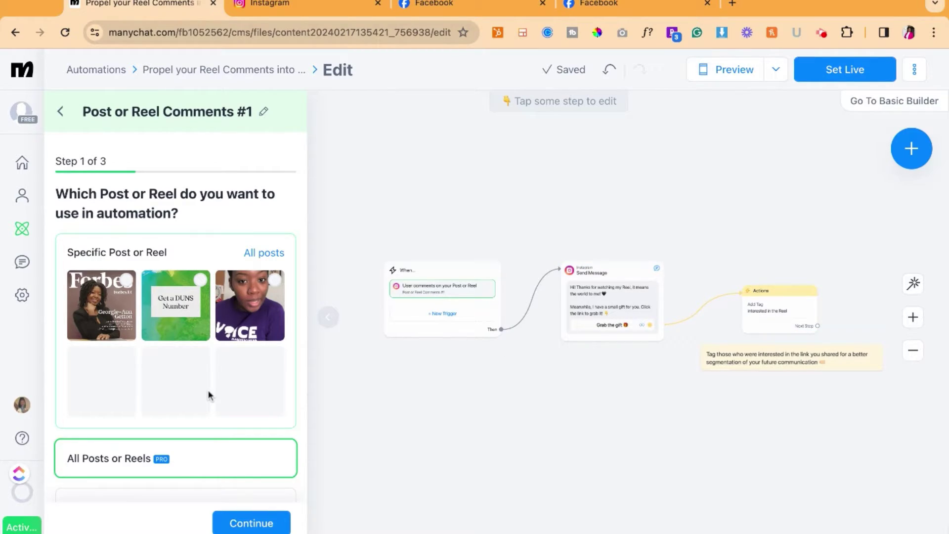
# Step: Choose the Forbes post as the automation's reel
pyautogui.scroll(-1, 208, 394)
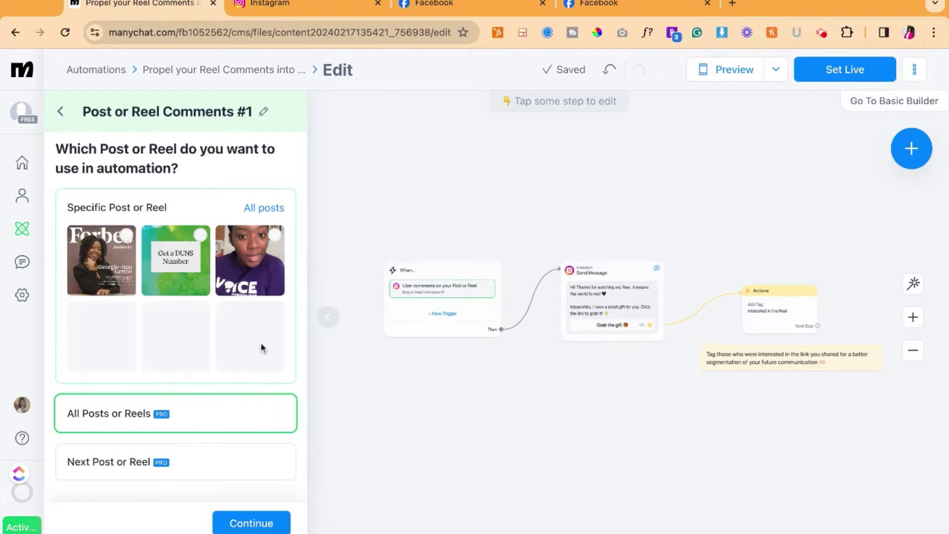
pyautogui.scroll(1, 220, 316)
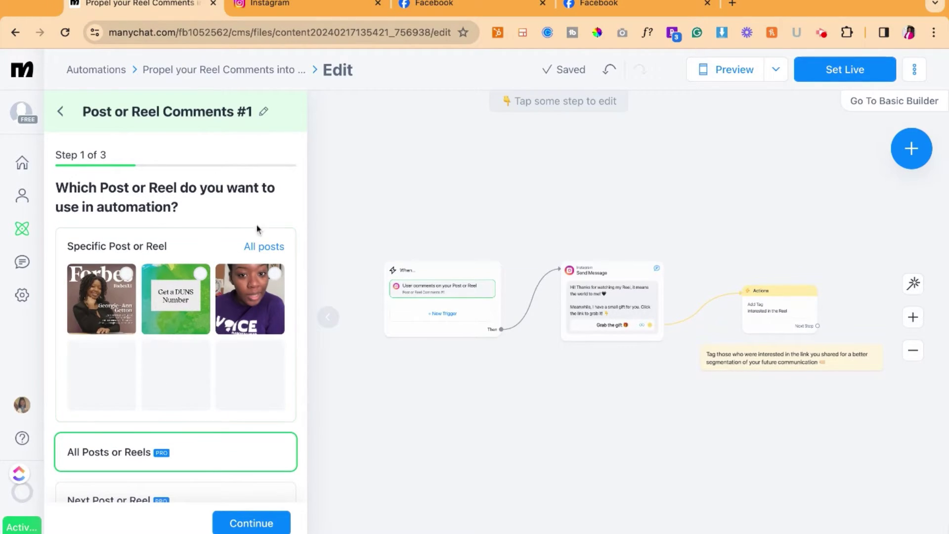
pyautogui.click(123, 274)
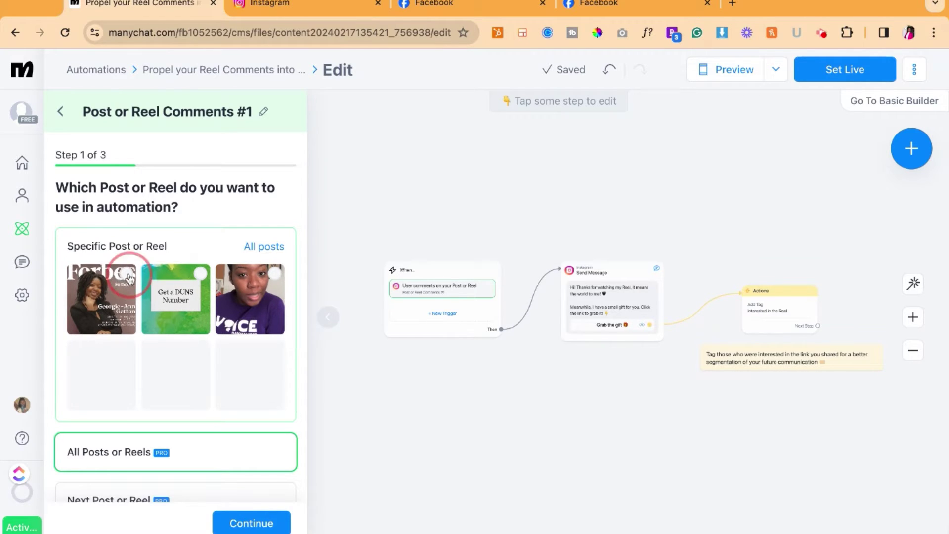
pyautogui.click(254, 520)
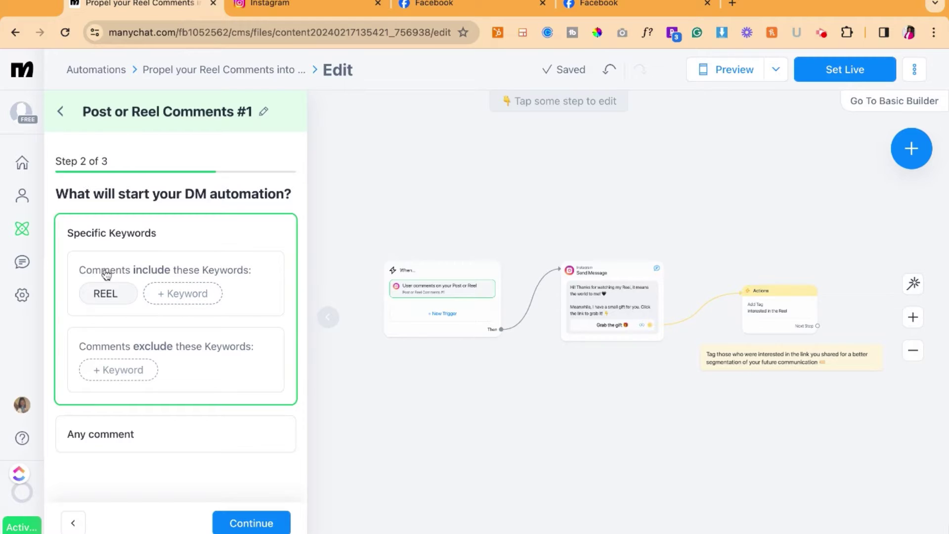
# Step: Replace the REEL keyword with YELLOW and add LIVE as a second keyword
pyautogui.click(106, 292)
pyautogui.doubleClick(107, 291)
pyautogui.write('YELLO')
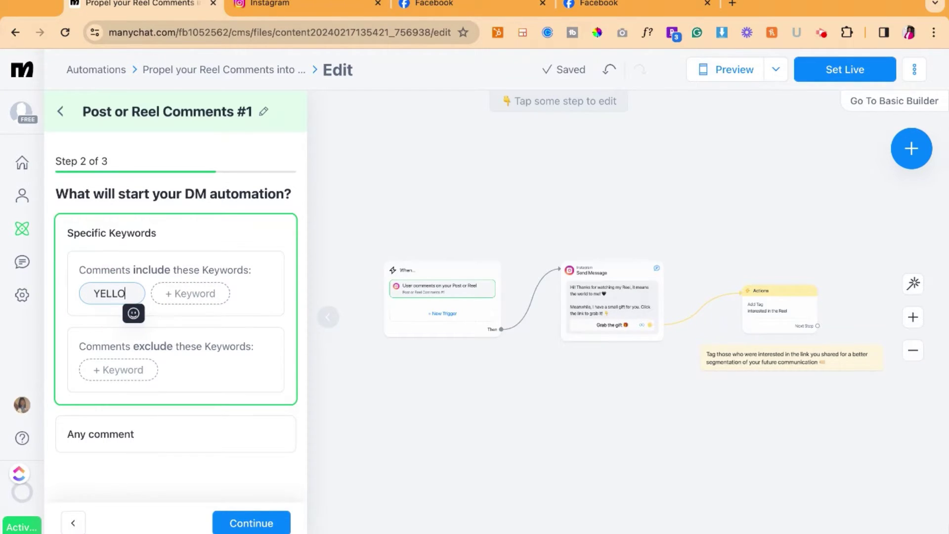
pyautogui.write('W')
pyautogui.click(198, 296)
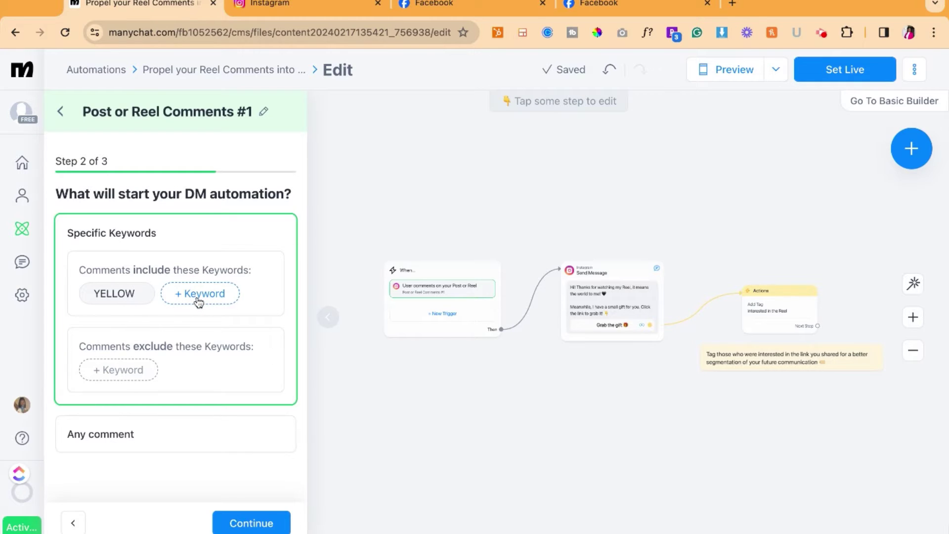
pyautogui.click(199, 299)
pyautogui.write('L')
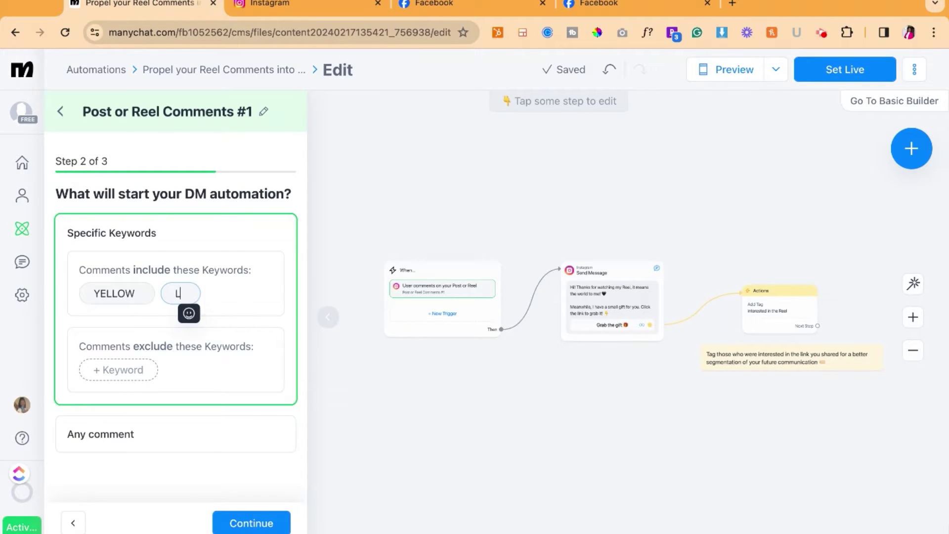
pyautogui.write('IVE')
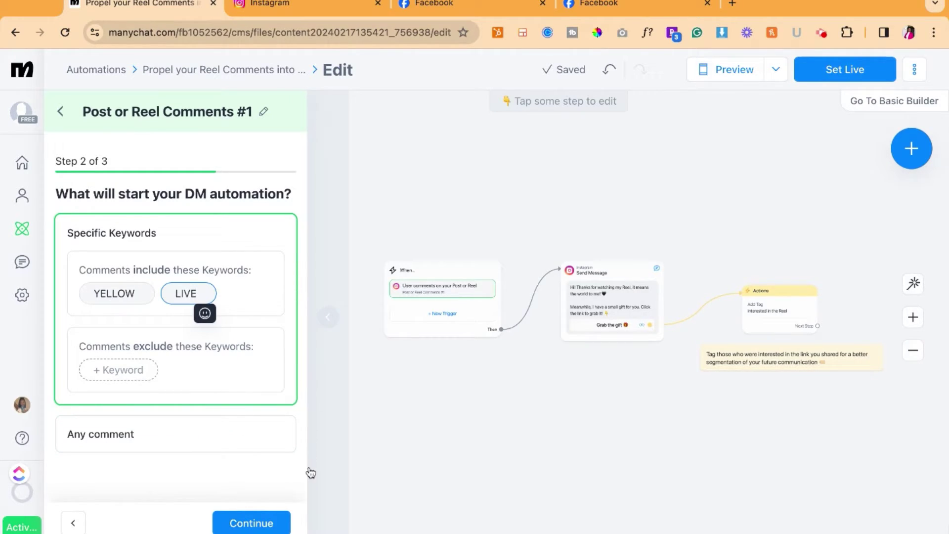
pyautogui.press('Return')
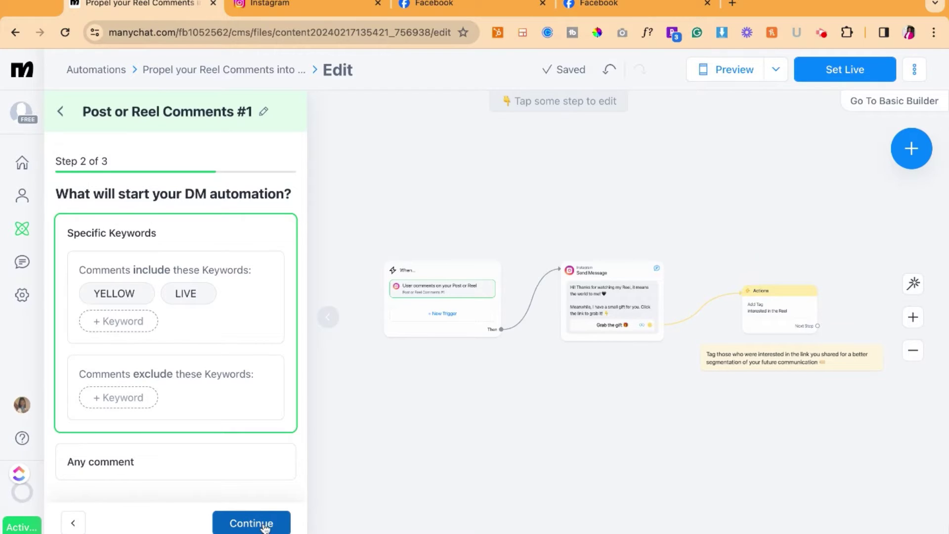
# Step: Edit both public reply texts, keep 'Yes, random multiple replies', and save the trigger
pyautogui.click(264, 527)
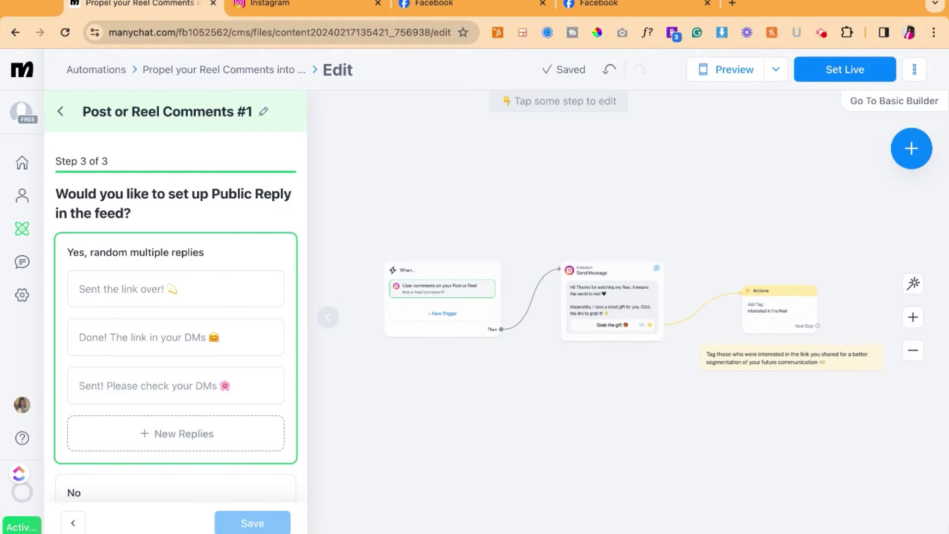
pyautogui.click(160, 288)
pyautogui.click(218, 342)
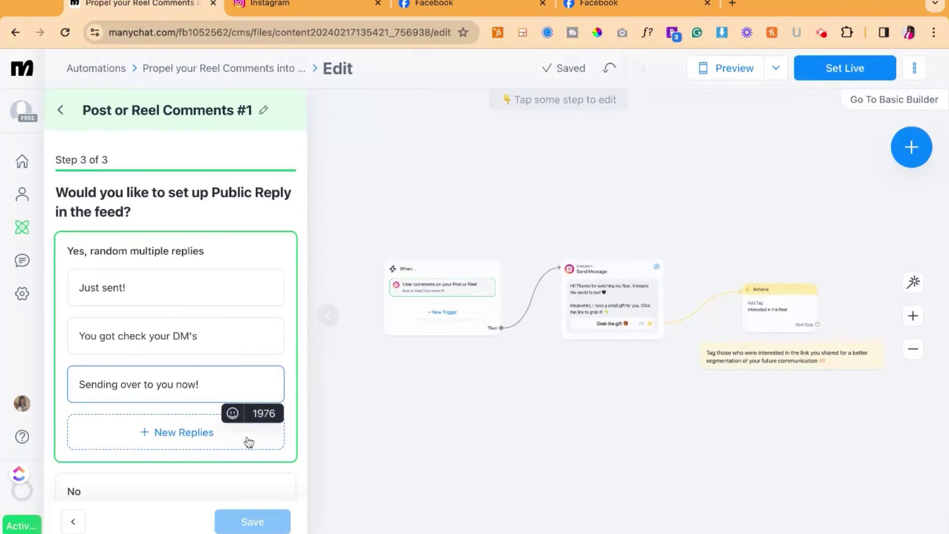
pyautogui.click(295, 490)
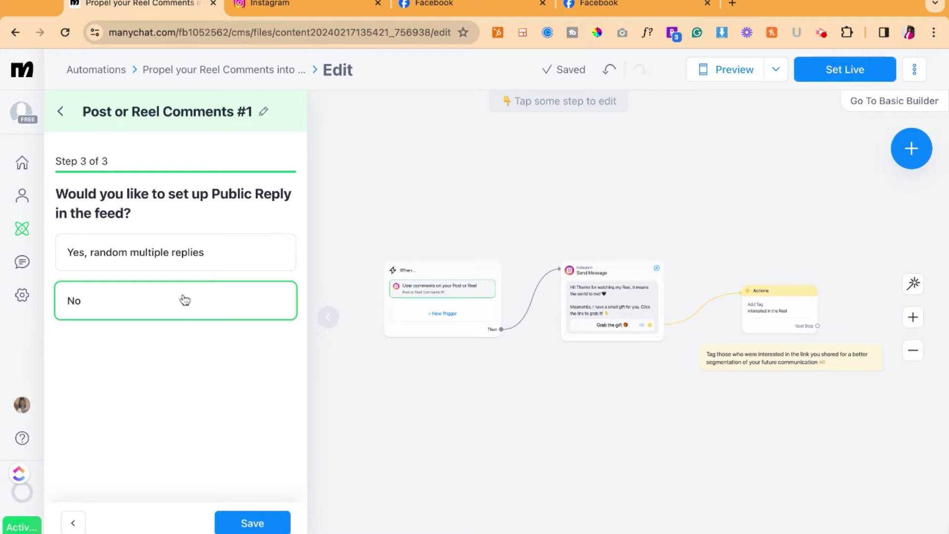
pyautogui.click(185, 252)
pyautogui.click(265, 520)
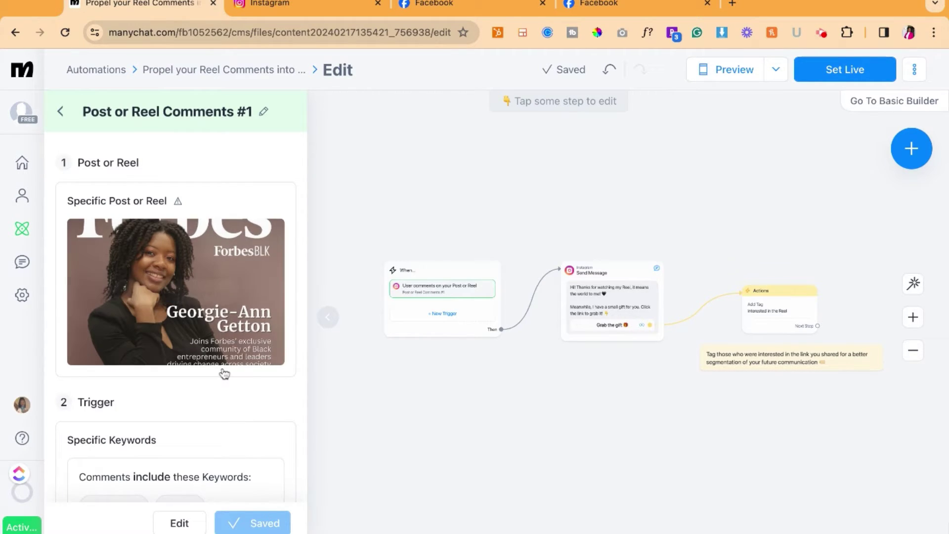
# Step: Review the saved trigger summary and open the Send Message node
pyautogui.scroll(-1, 223, 368)
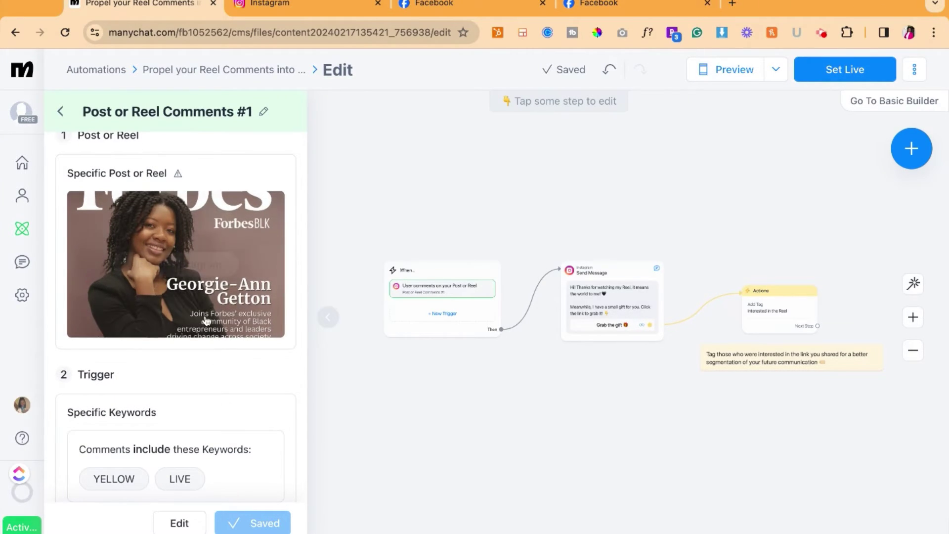
pyautogui.scroll(1, 218, 246)
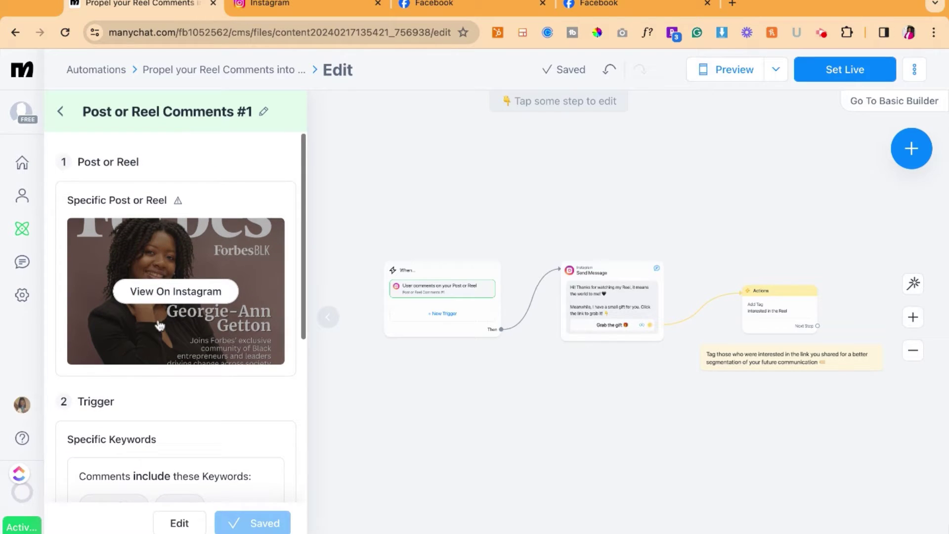
pyautogui.scroll(-5, 198, 352)
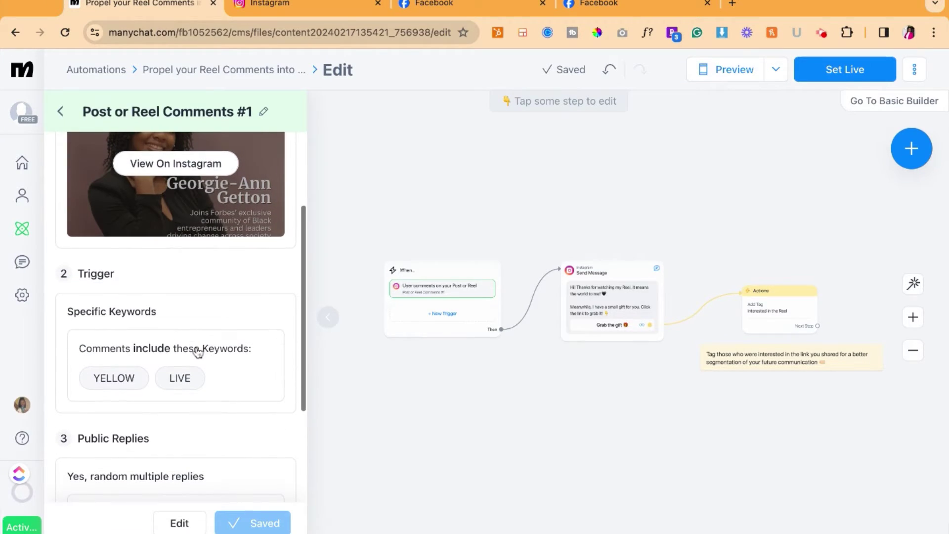
pyautogui.scroll(-5, 225, 341)
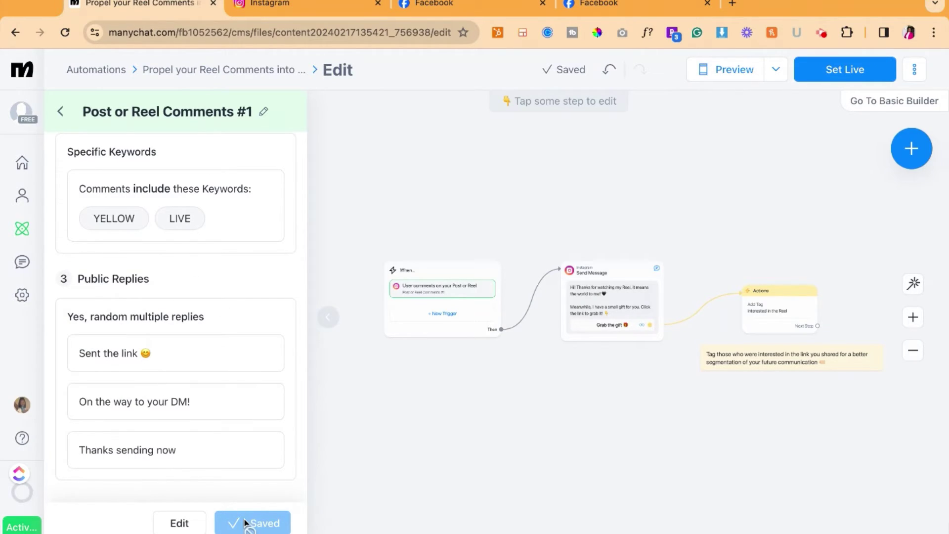
pyautogui.moveTo(612, 300)
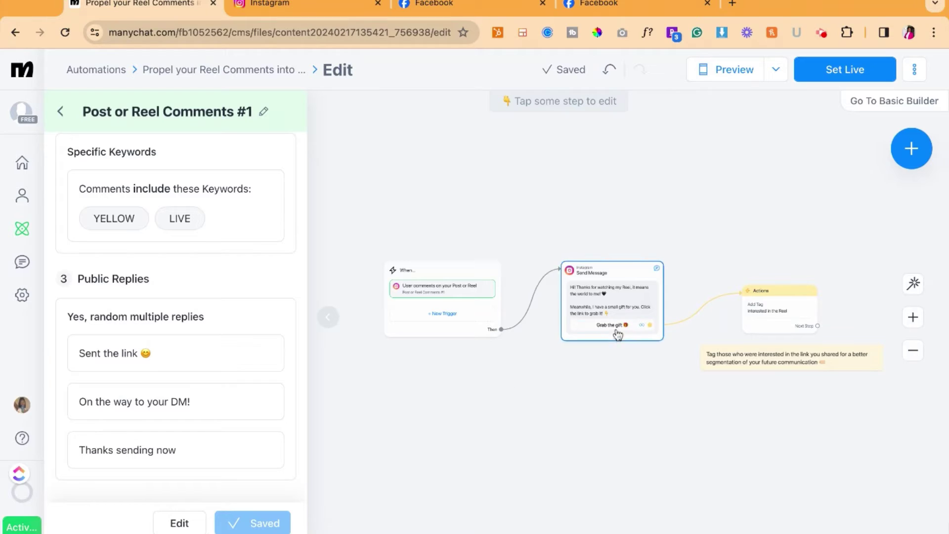
pyautogui.click(614, 321)
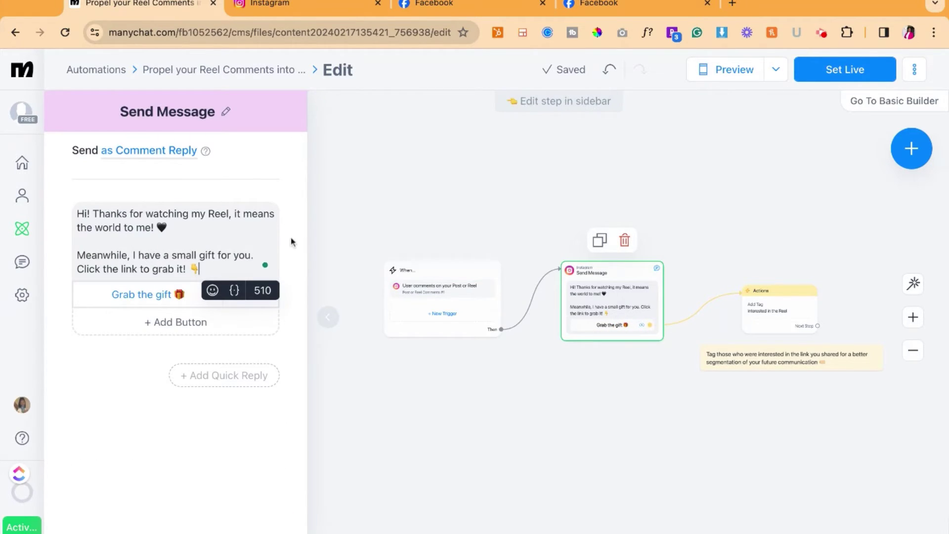
pyautogui.moveTo(175, 241)
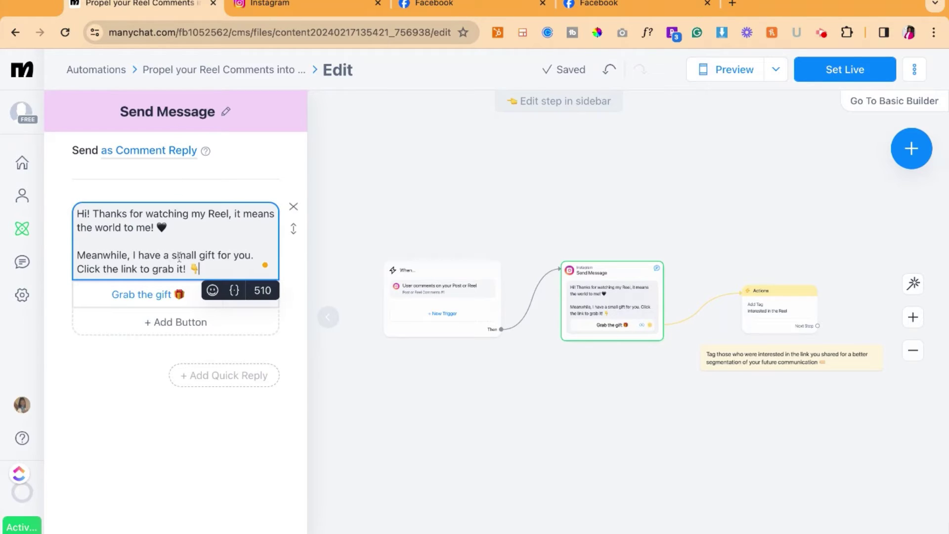
# Step: Check the Grab the gift button's URL, then set the automation live
pyautogui.click(161, 228)
pyautogui.moveTo(102, 226); pyautogui.dragTo(168, 299)
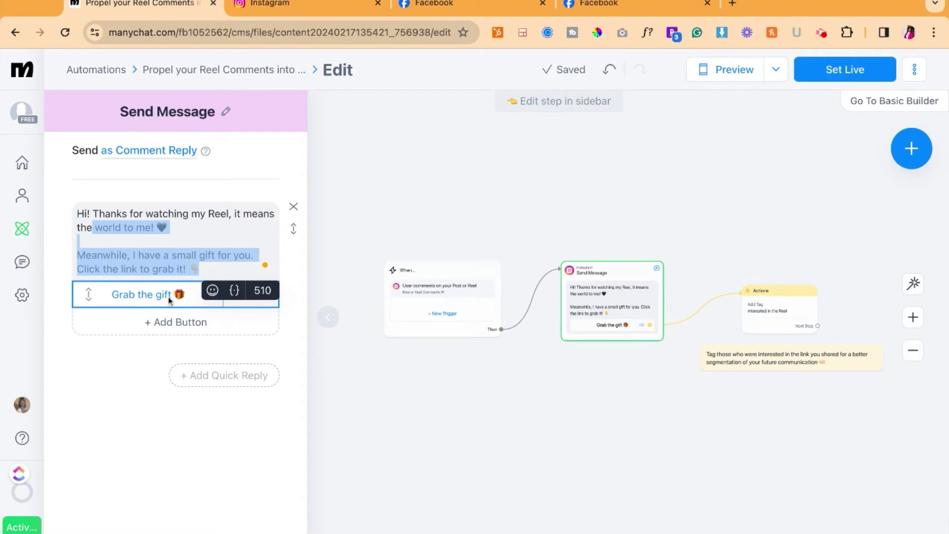
pyautogui.click(168, 296)
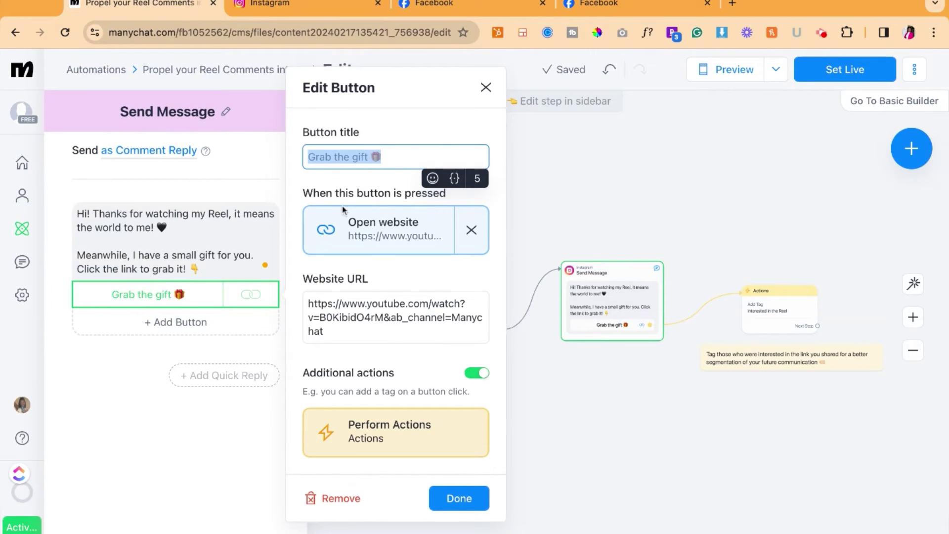
pyautogui.click(455, 496)
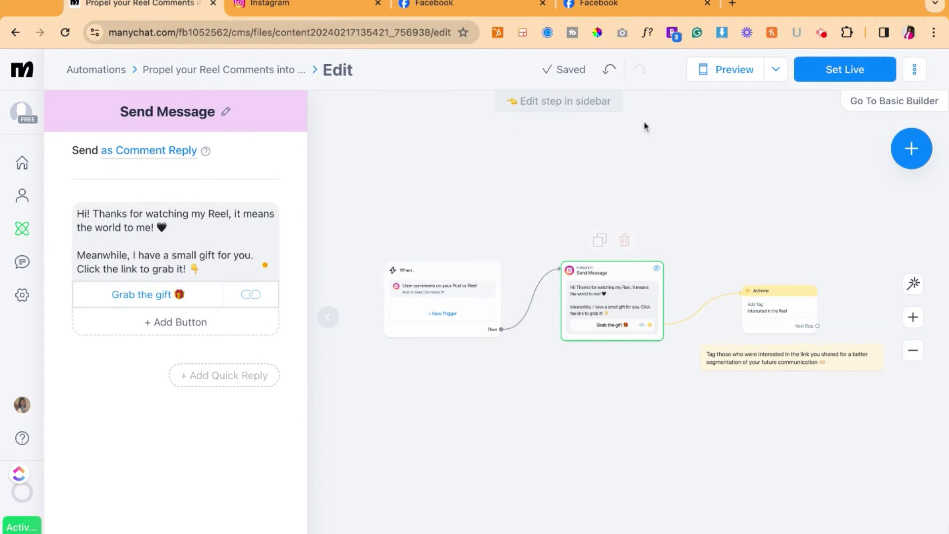
pyautogui.click(845, 70)
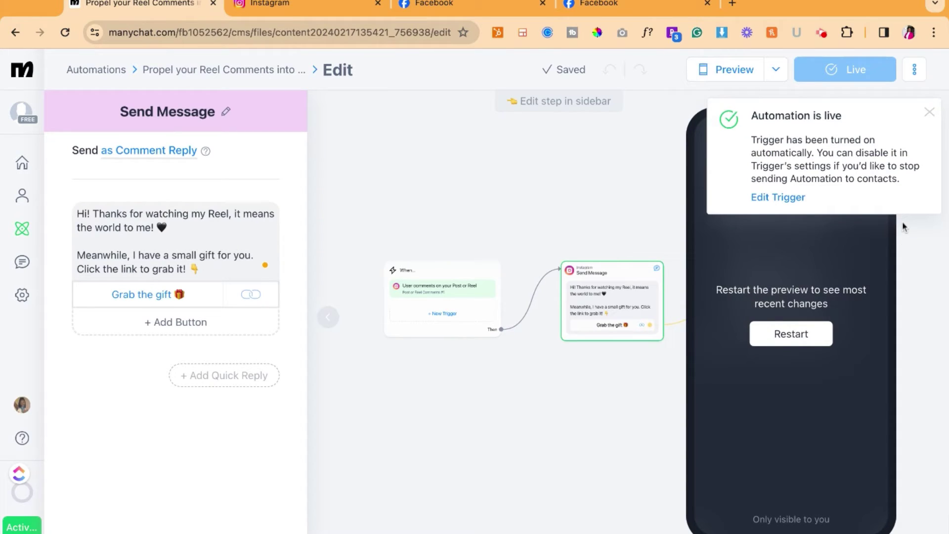
pyautogui.click(929, 112)
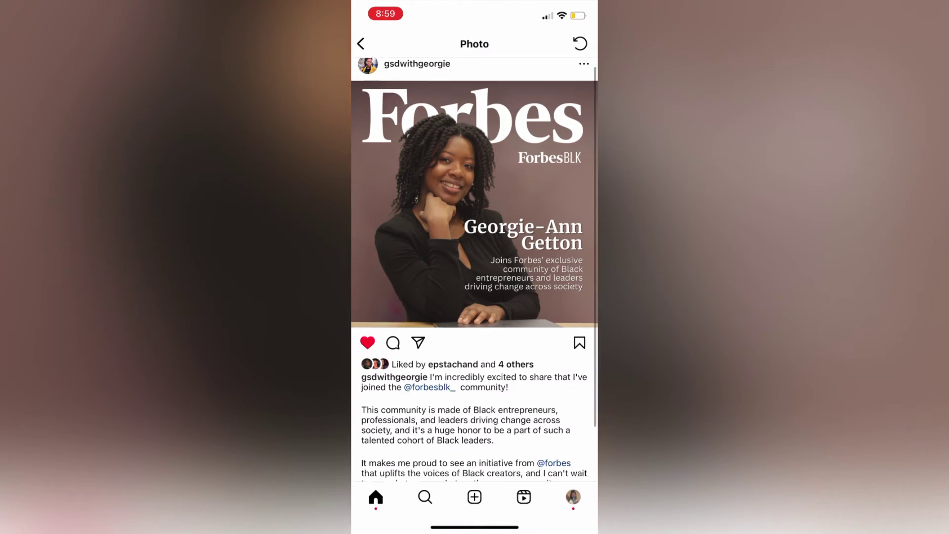
# Step: Comment 'Live' on the Forbes post and open Grab the gift from the DM
pyautogui.scroll(-2, 474, 296)
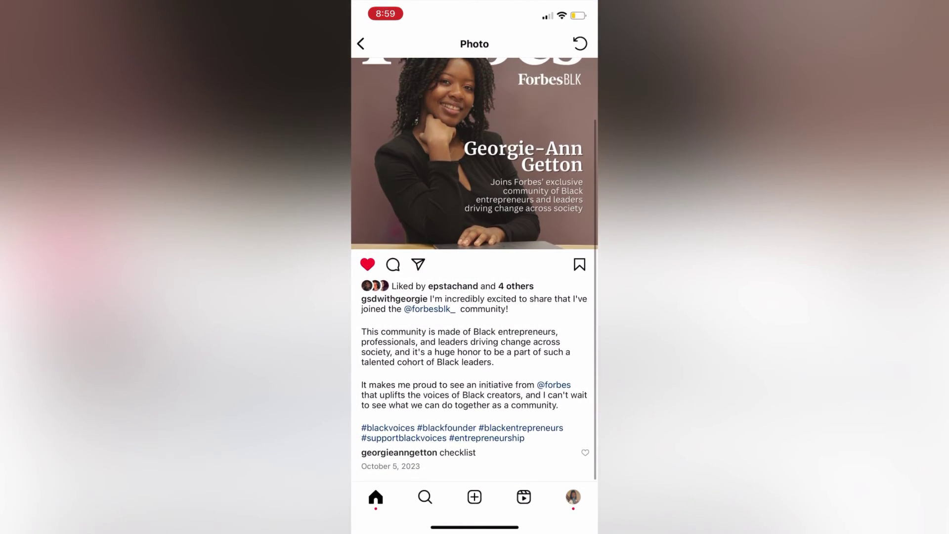
pyautogui.click(392, 264)
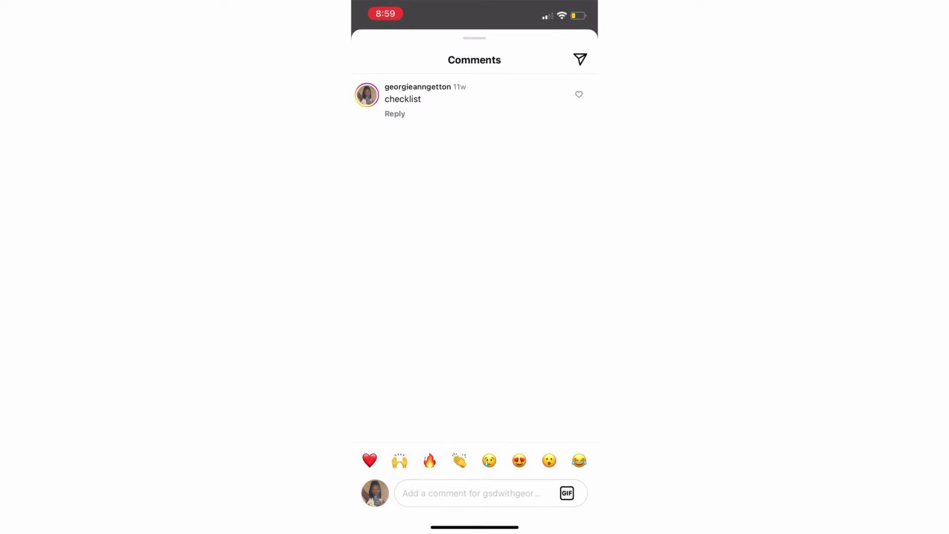
pyautogui.write('Live')
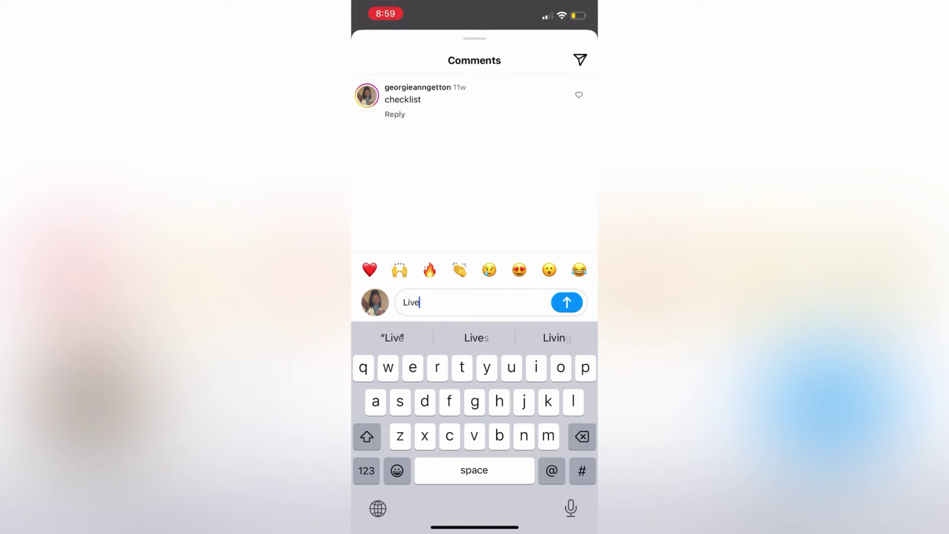
pyautogui.click(567, 302)
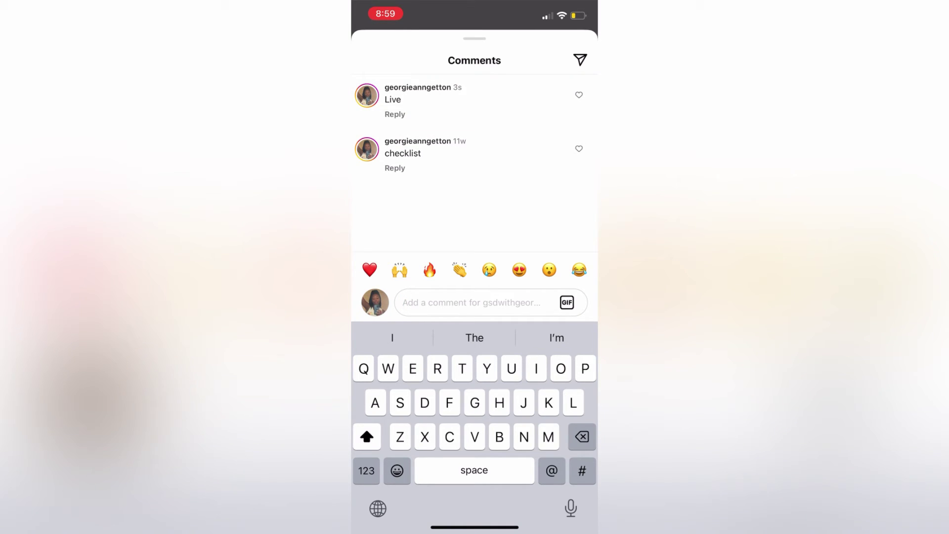
pyautogui.moveTo(474, 124); pyautogui.dragTo(474, 445)
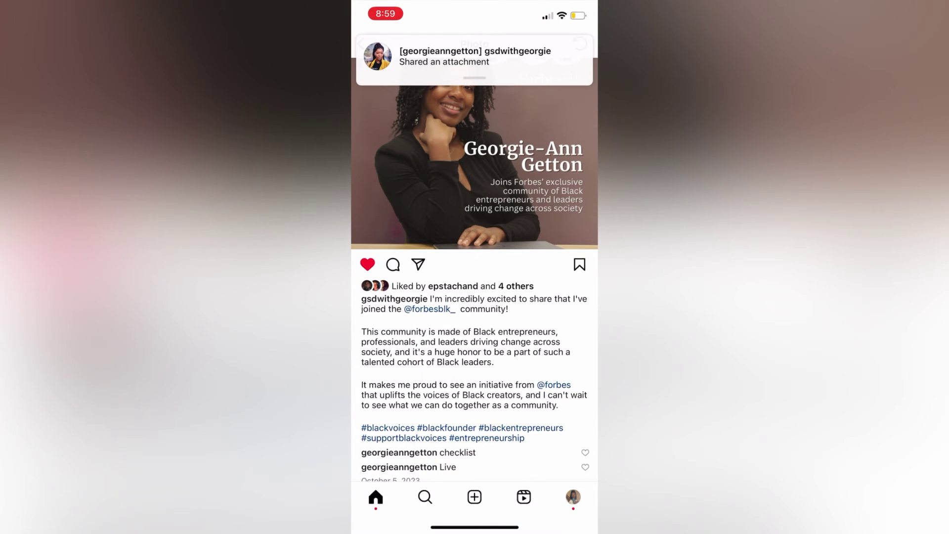
pyautogui.click(474, 56)
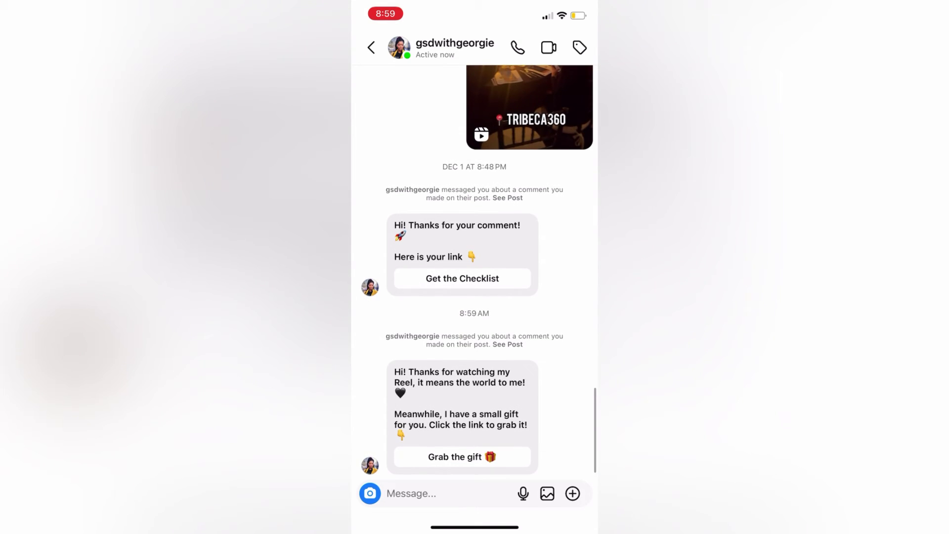
pyautogui.click(462, 456)
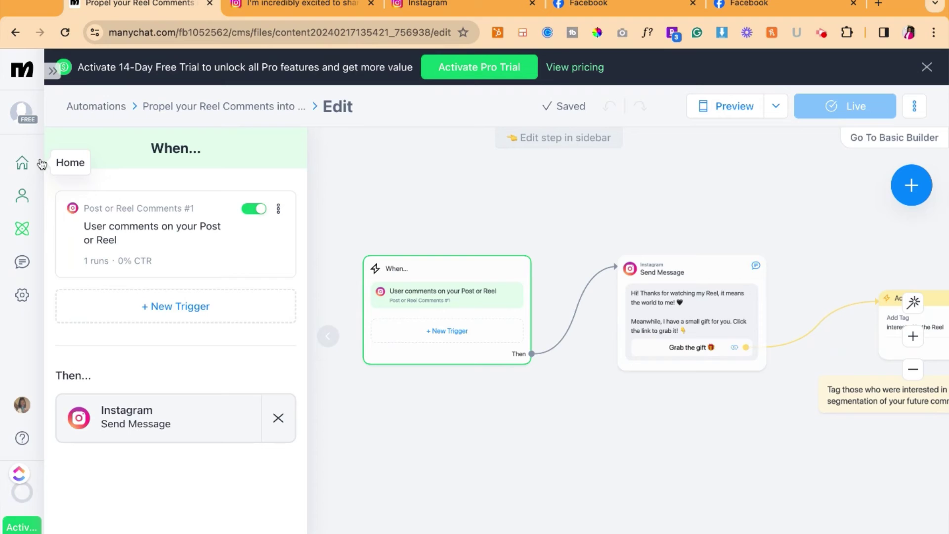
pyautogui.moveTo(23, 229)
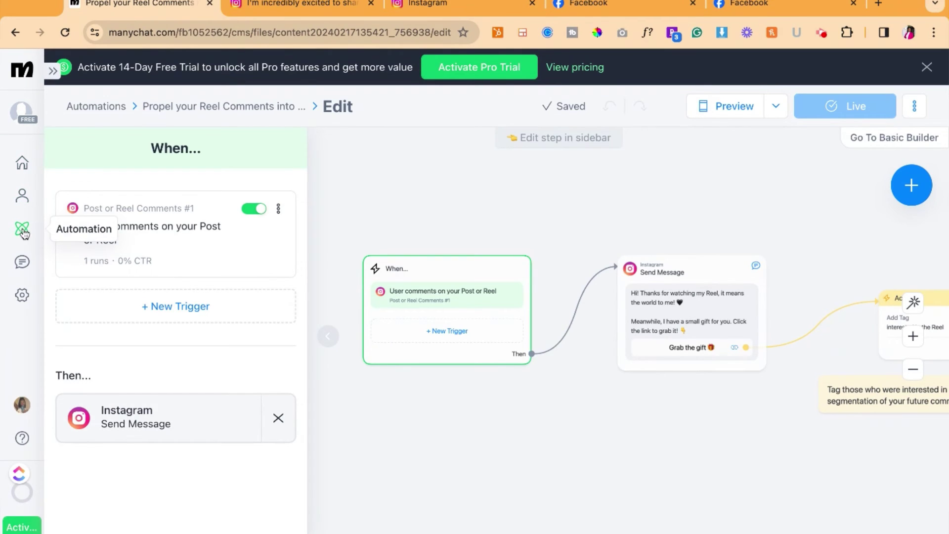
# Step: Open the 'Propel your Reel Comments into Sales' automation's overview from the automations list, showing one run
pyautogui.click(22, 232)
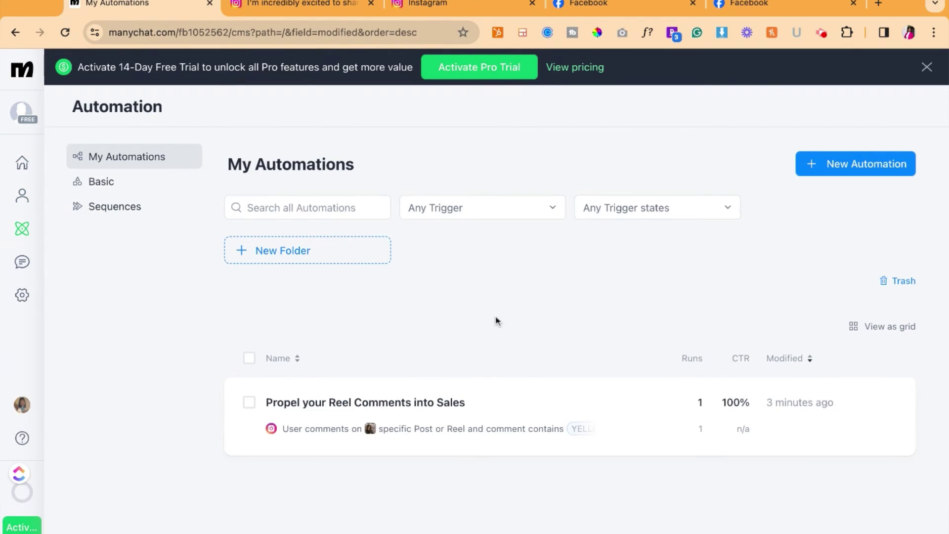
pyautogui.click(707, 420)
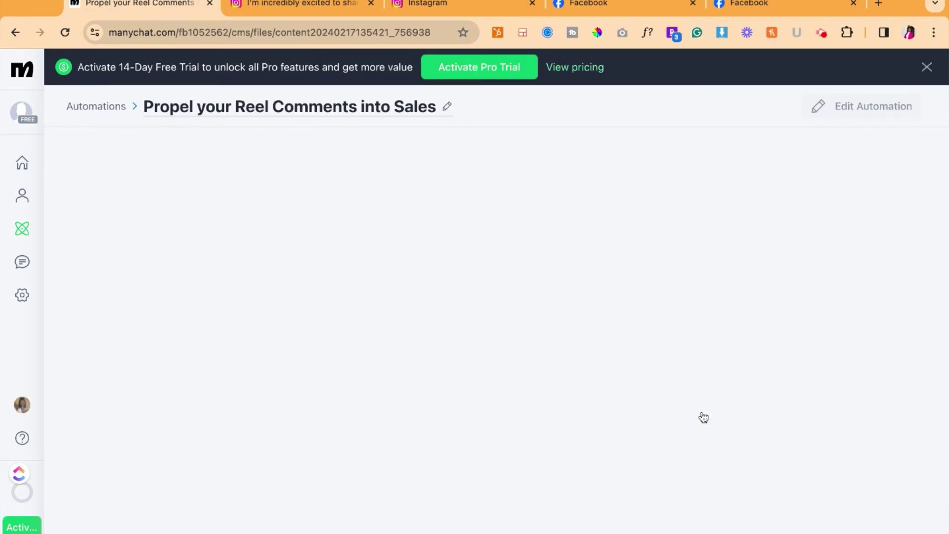